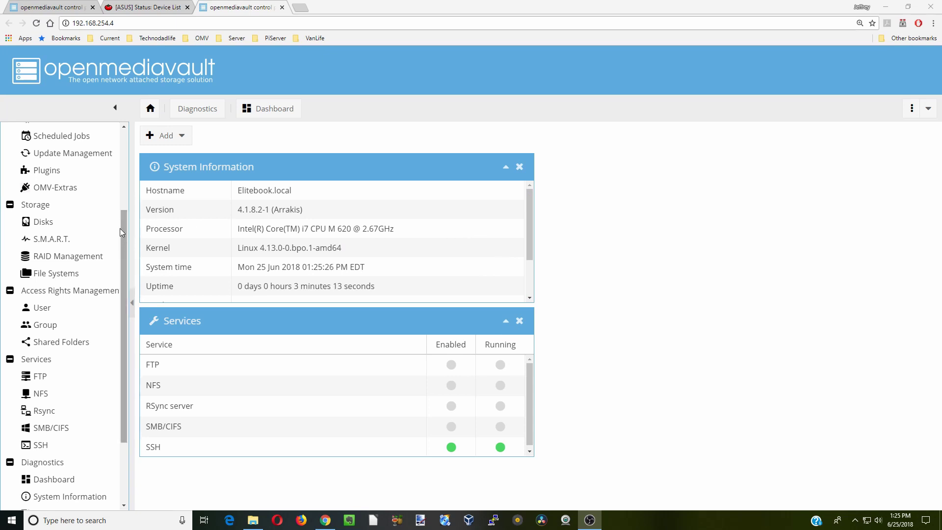
Install both pending linux-image kernel updates from System > Update Management
left_click(97, 156)
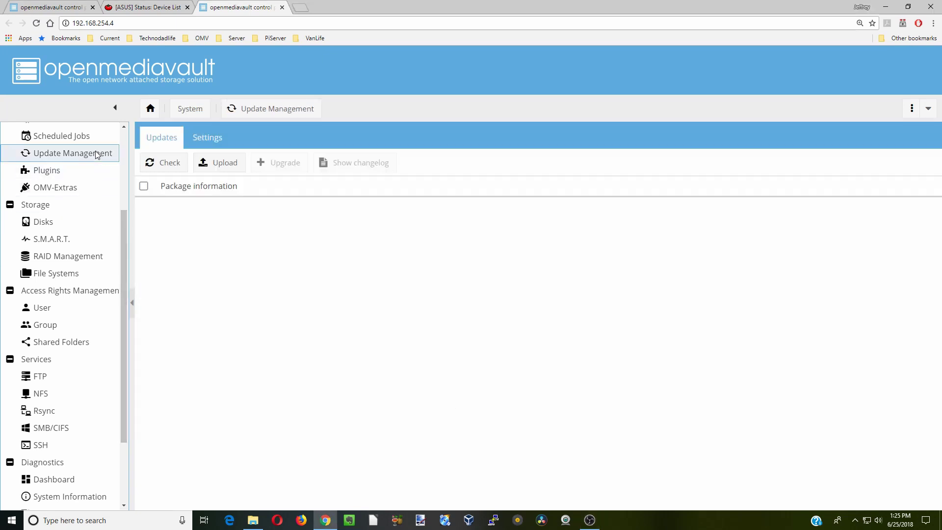
left_click(144, 186)
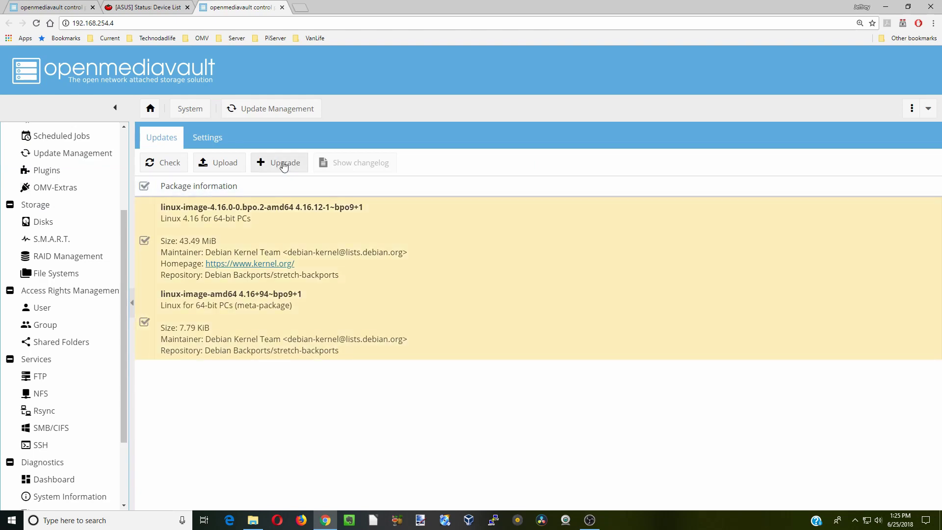
left_click(284, 164)
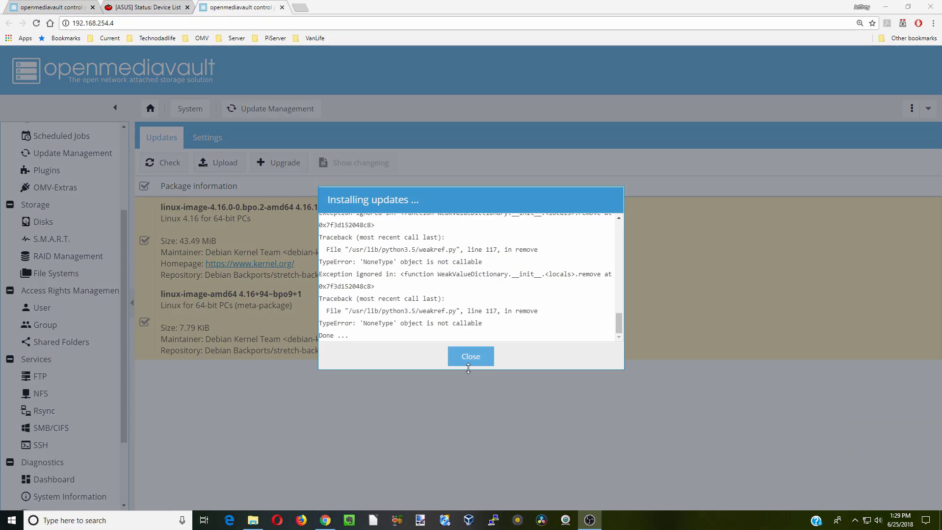
left_click(471, 357)
Search plugins for 'flas', install openmediavault-flashmemory, and open Storage > Flash Memory
left_click(62, 174)
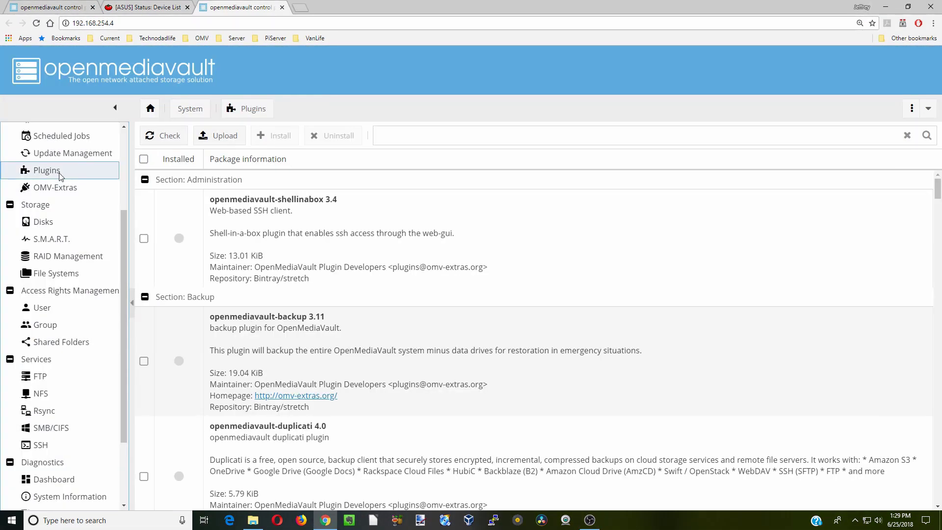
left_click(417, 138)
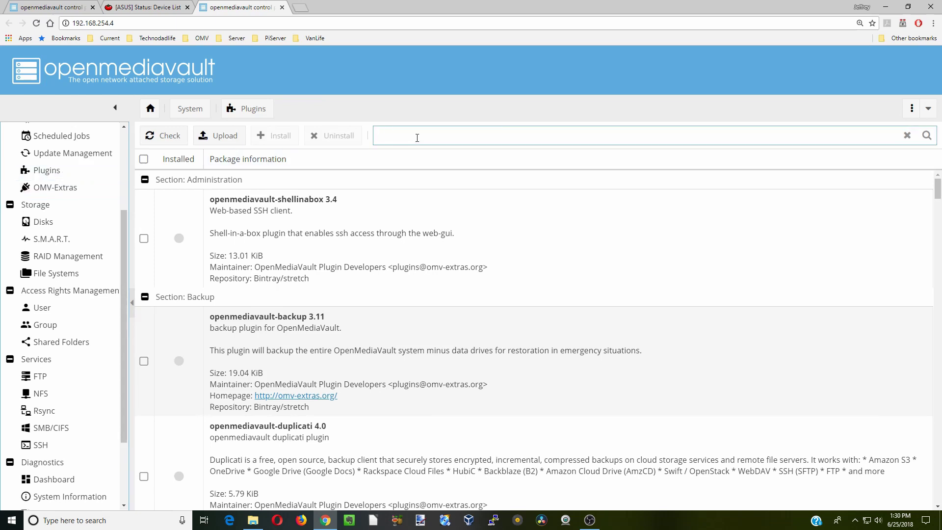
type("flas")
left_click(144, 245)
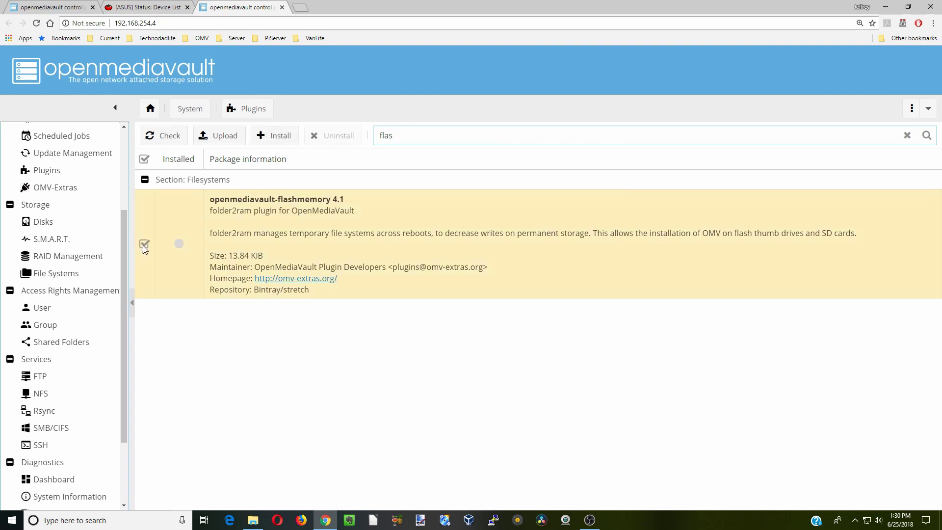
left_click(281, 138)
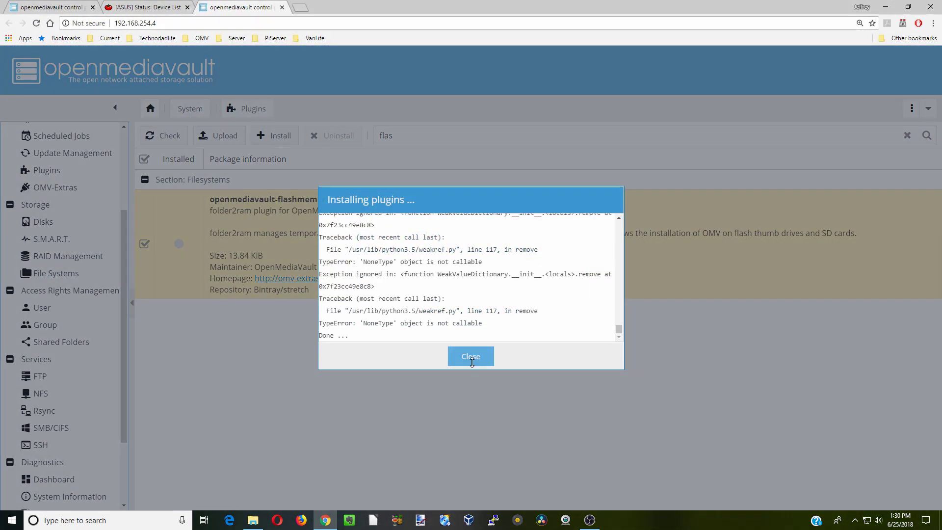
left_click(475, 362)
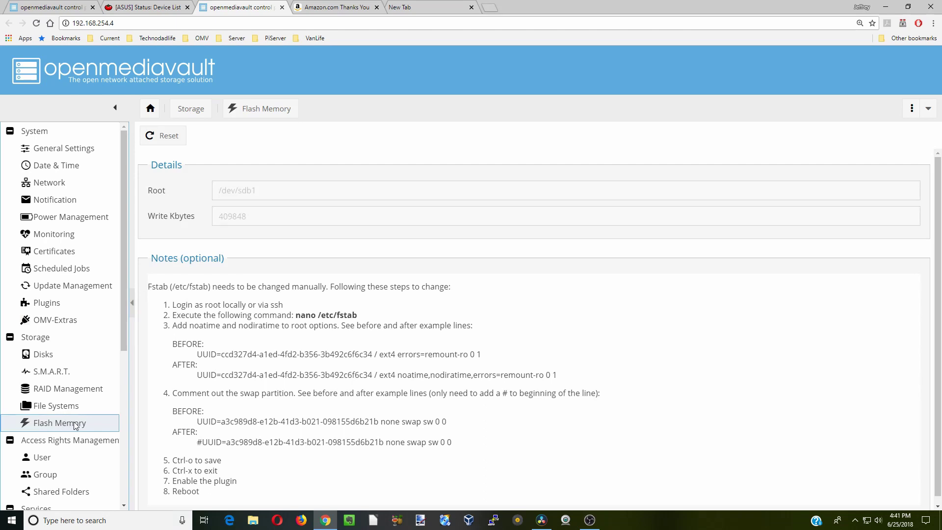
left_click(74, 422)
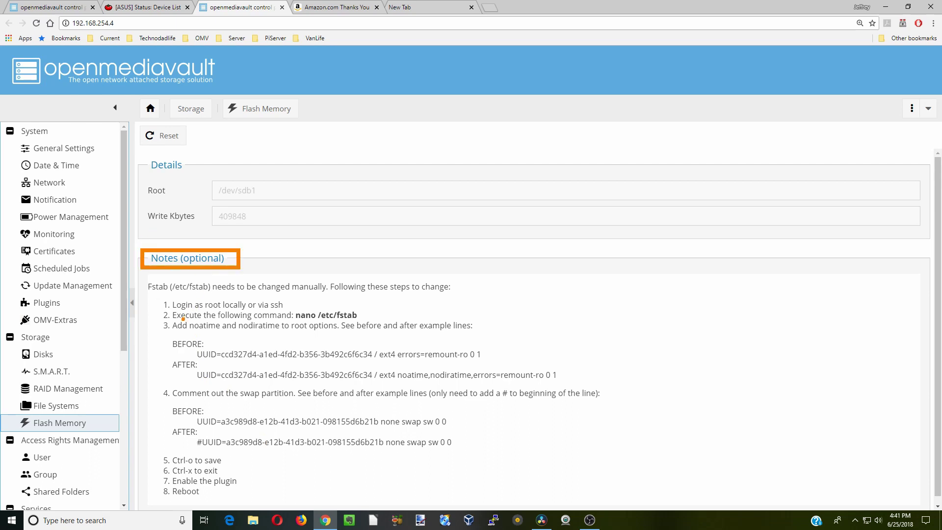
mouse_move(161, 337)
left_mouse_down()
mouse_move(181, 347)
mouse_move(580, 391)
left_mouse_up()
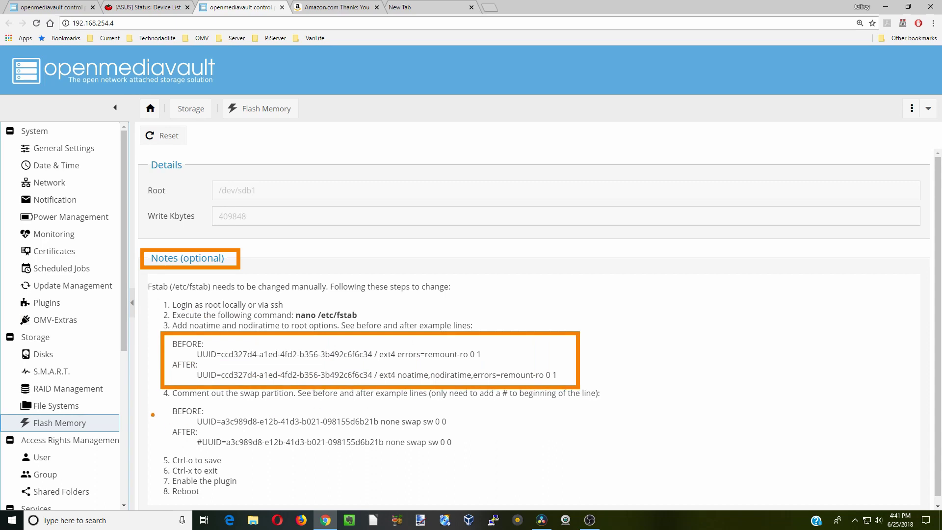
left_click_drag(162, 408, 494, 451)
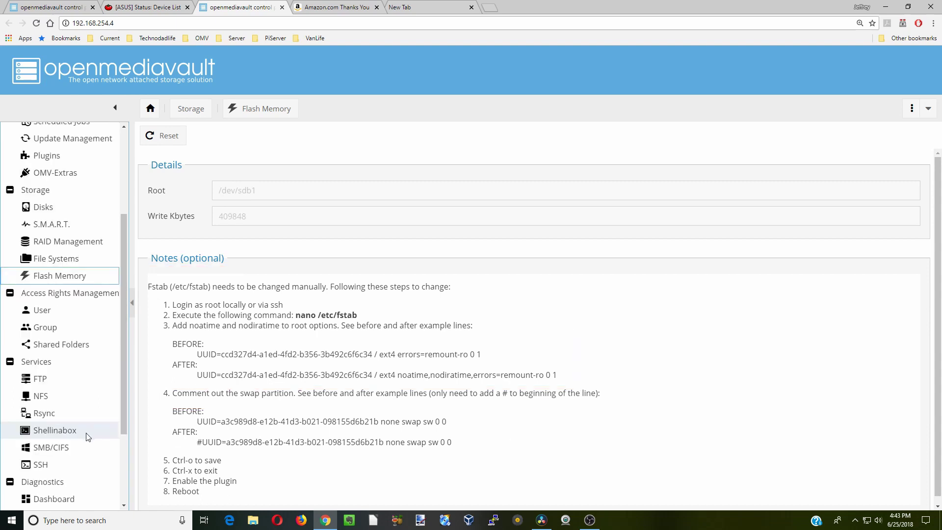
left_click(88, 435)
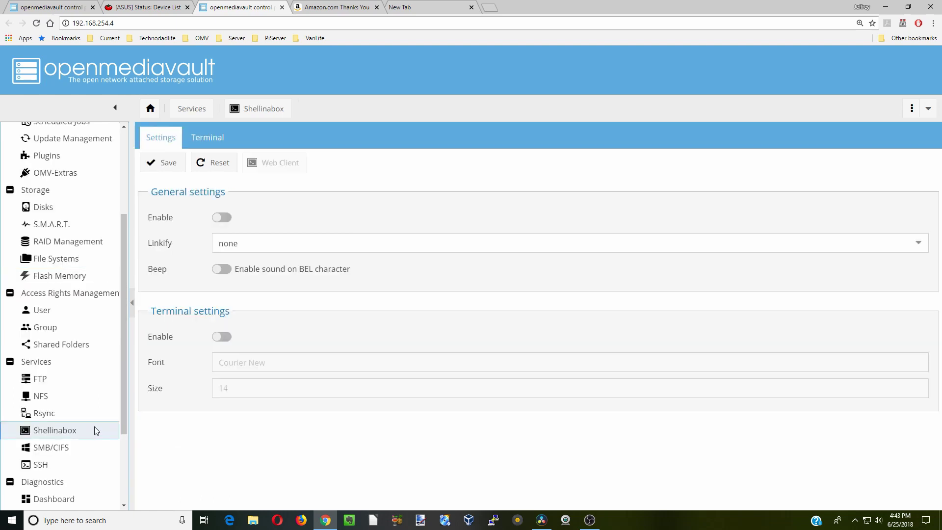
Enable Shellinabox, log in as root in its web client, and open /etc/fstab with nano
left_click(222, 217)
left_click(274, 165)
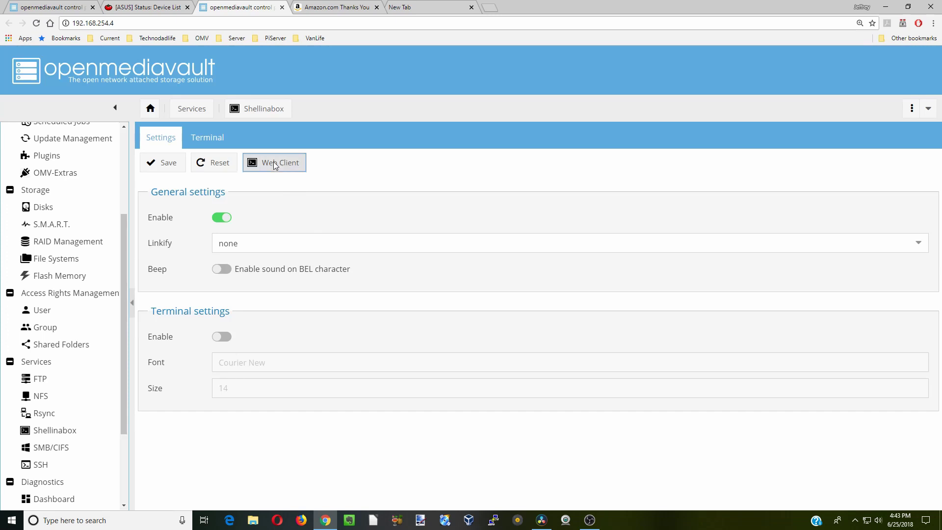
left_click(343, 301)
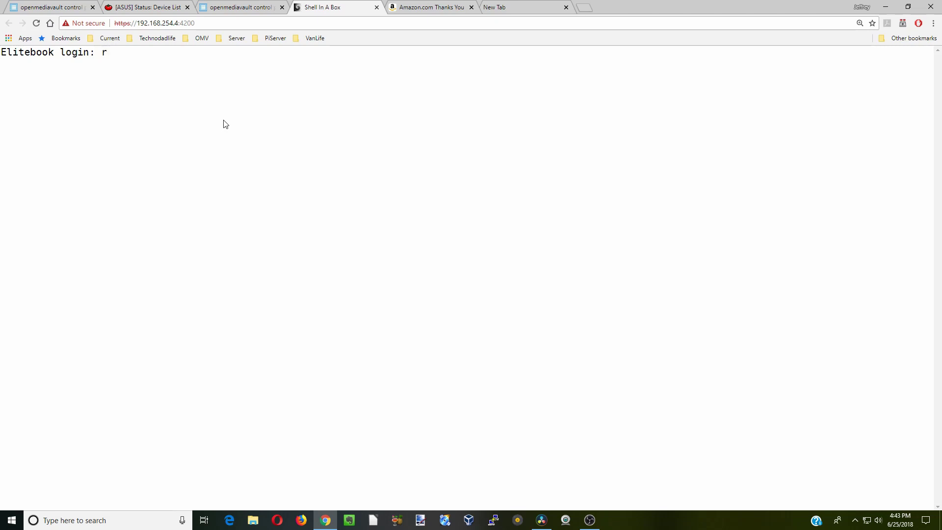
key("Return")
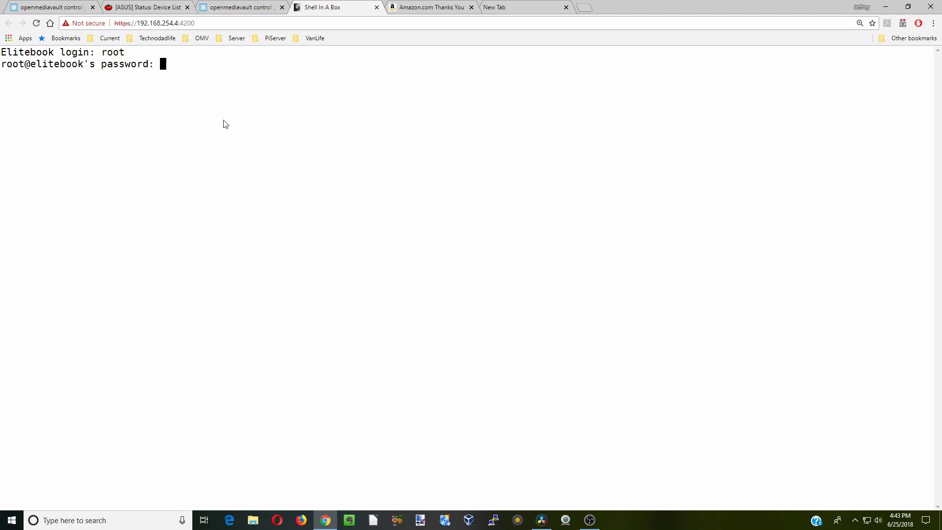
key("Return")
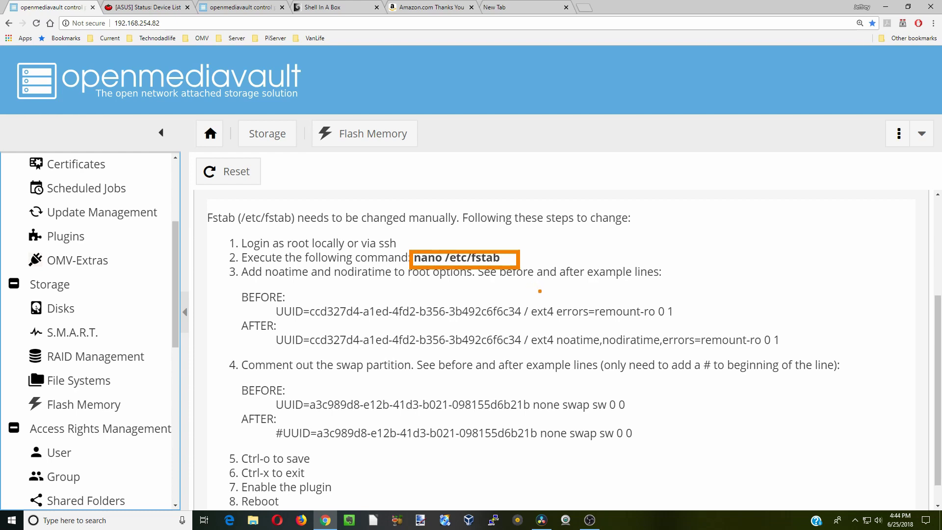
type("nano /etc/fstab")
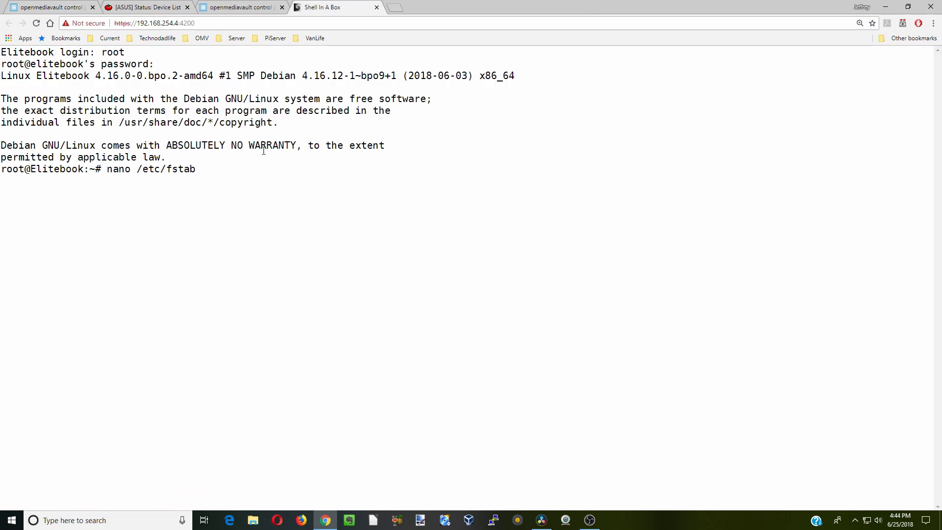
key("Return")
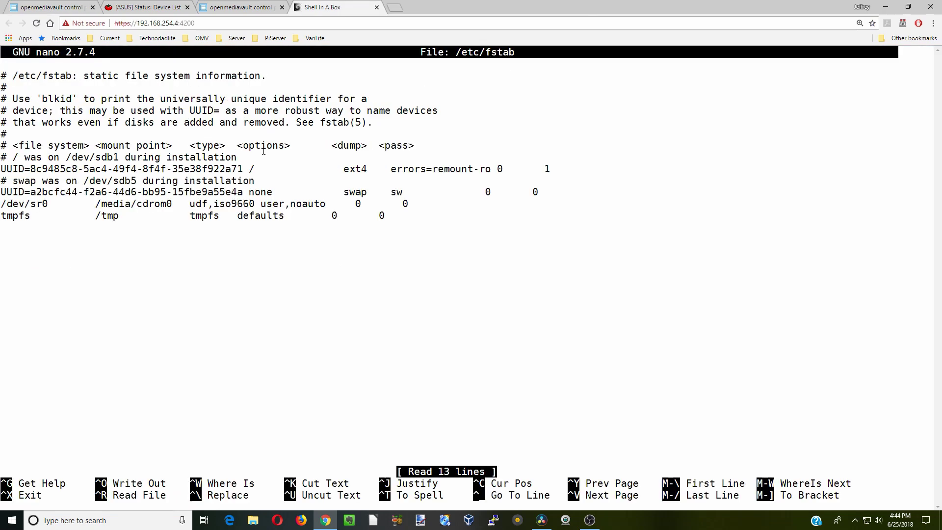
Replace the root line's options with 'noatime,nodiratime,errors=remount-ro 0 1'
key("Right")
key("Right")
key("Right")
key("Right")
key("Right")
key("Right")
key("Right")
key("Right")
key("Right")
key("Right")
key("Right")
key("Right")
key("Right")
key("Right")
key("Right")
key("Right")
key("Right")
key("Right")
key("Right")
key("Right")
key("Right")
key("Right")
key("Right")
key("Right")
key("Right")
key("Right")
key("Right")
key("Right")
key("Right")
key("Right")
key("Right")
key("Right")
key("Right")
key("Right")
key("Right")
key("Right")
key("Right")
key("Right")
key("Right")
key("Right")
key("Right")
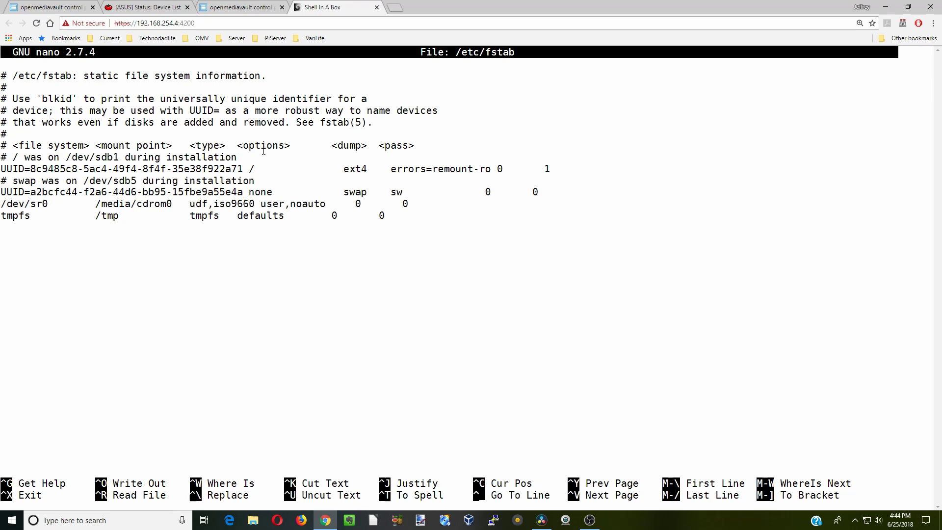
key("Right")
key("Right")
key("Right")
key("BackSpace")
key("BackSpace")
key("BackSpace")
key("BackSpace")
key("BackSpace")
key("BackSpace")
key("BackSpace")
key("BackSpace")
key("BackSpace")
key("BackSpace")
key("BackSpace")
key("BackSpace")
key("BackSpace")
key("BackSpace")
key("BackSpace")
key("BackSpace")
key("BackSpace")
key("BackSpace")
key("BackSpace")
key("BackSpace")
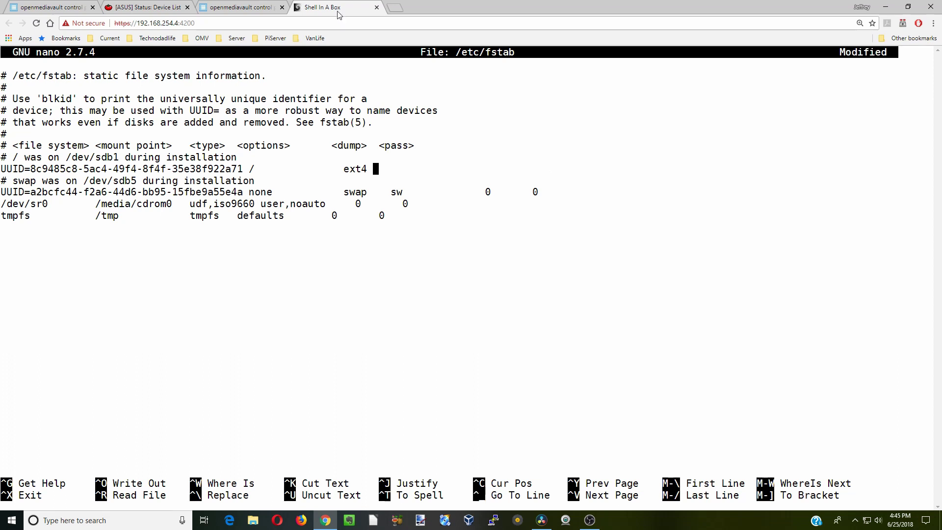
type("noatime,nodir")
type("atime")
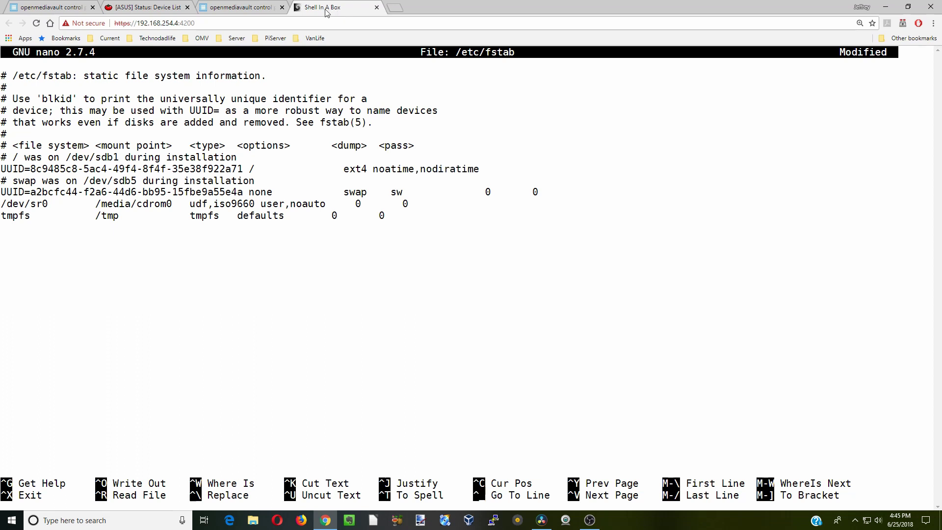
type(",errors=remount-ro 0 1")
Comment out the swap line with # and check the Flash Memory instructions
key("Right")
type("#")
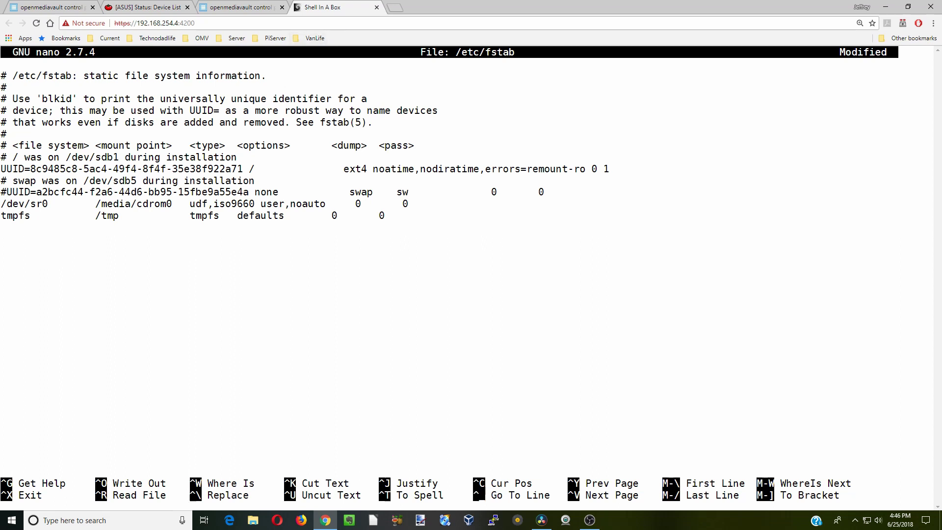
left_click(71, 13)
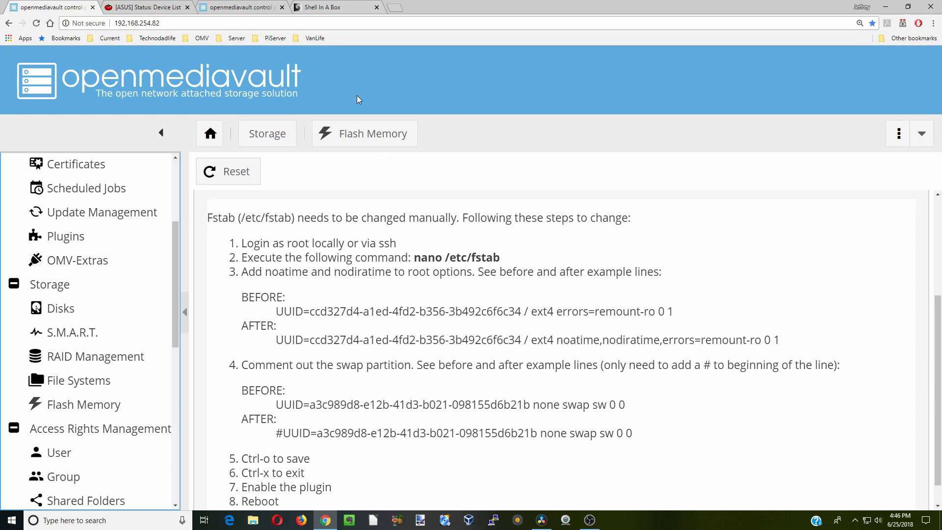
Back in the terminal, write /etc/fstab (13 lines) and exit nano to the root prompt
left_click(330, 8)
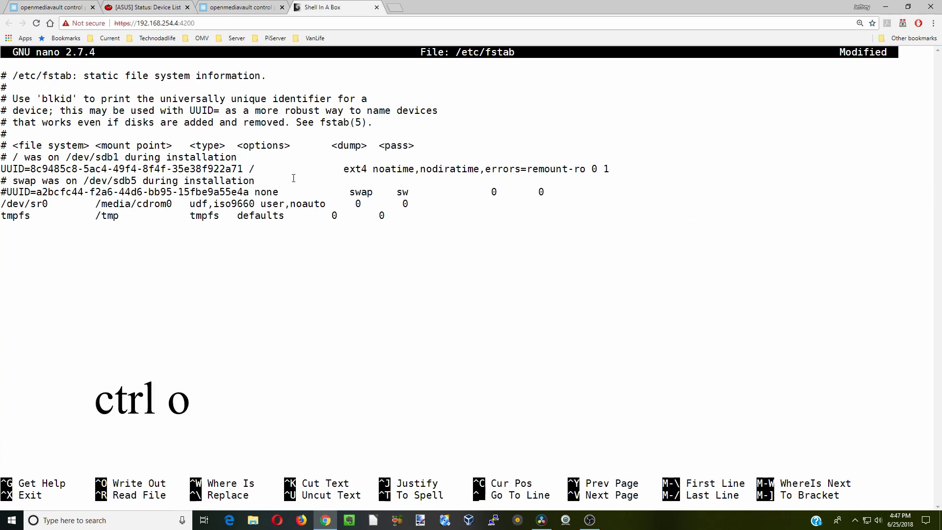
key("ctrl+o")
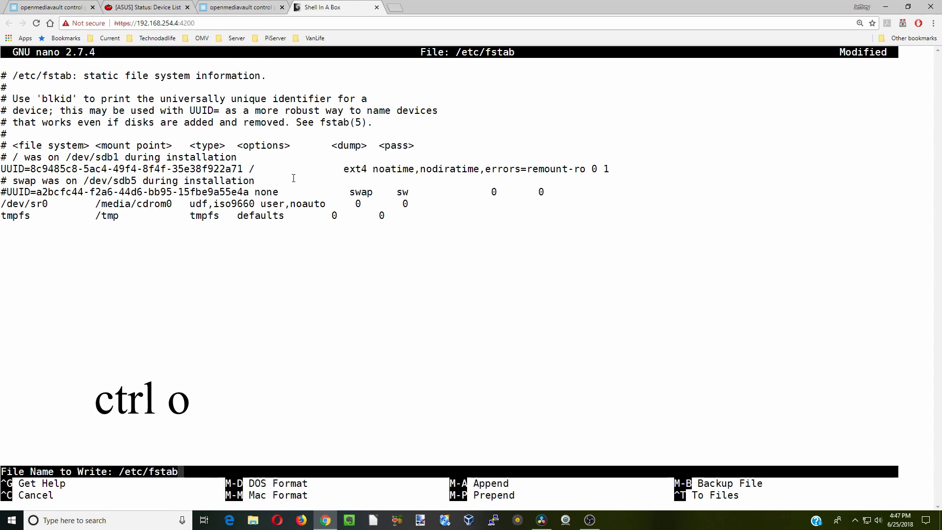
key("Return")
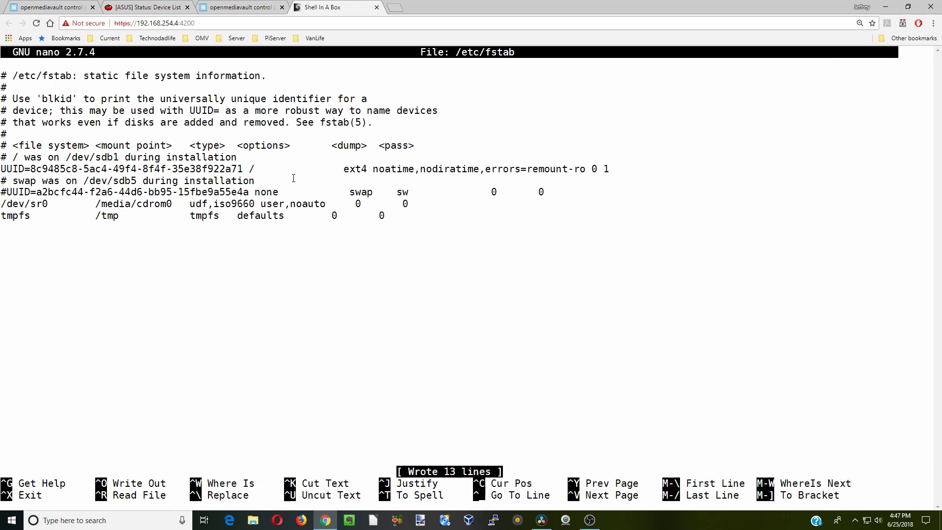
key("ctrl+x")
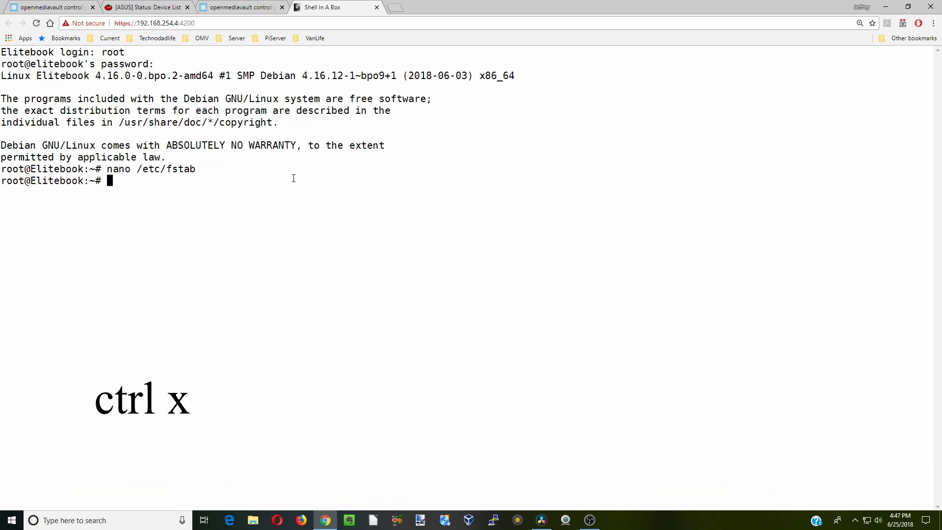
Exit the root shell and close the Shell In A Box tab
type("exit")
key("Return")
key("ctrl+w")
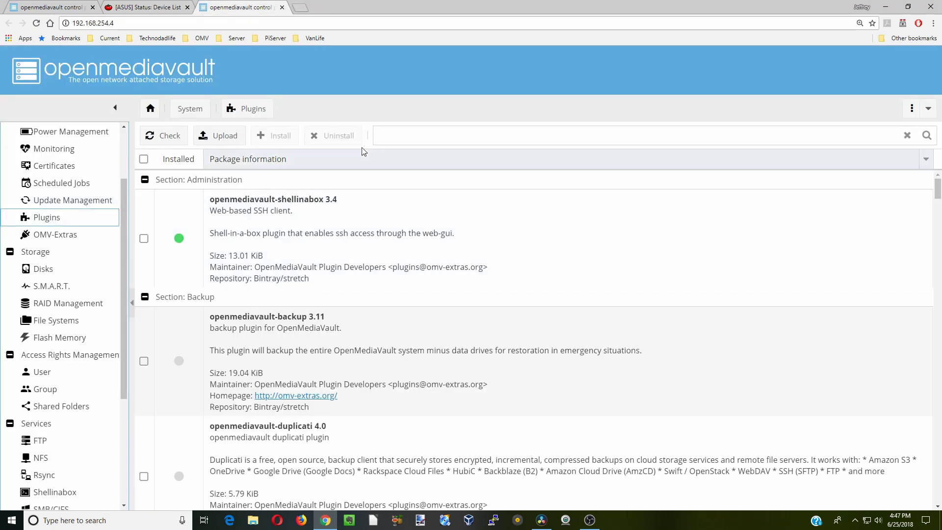
Search plugins for 'diskst', install openmediavault-diskstats 4.0.2-1, and accept the page reload
left_click(426, 132)
type("diskst")
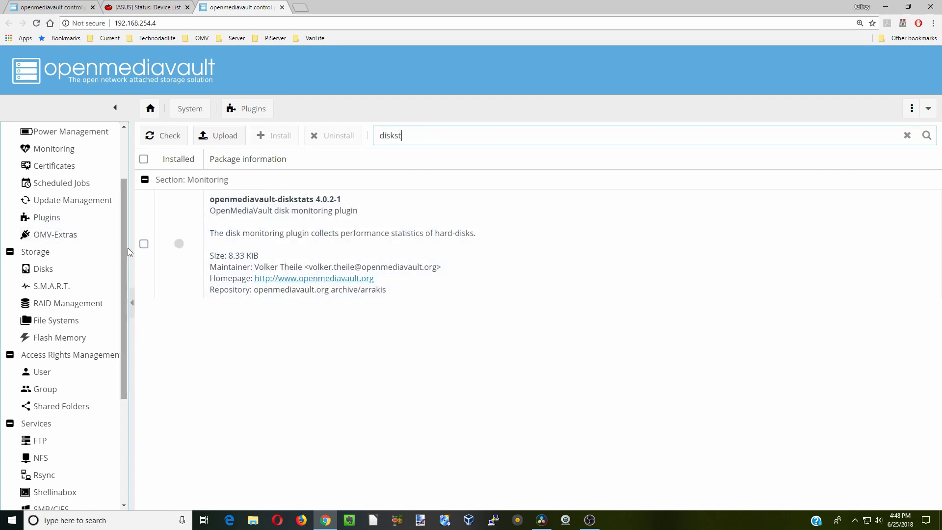
left_click(144, 244)
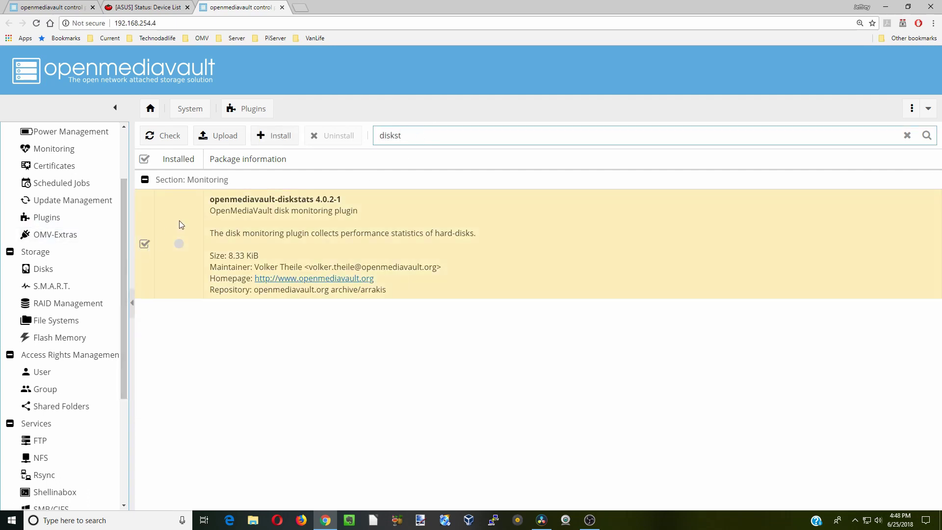
left_click(288, 140)
left_click(450, 313)
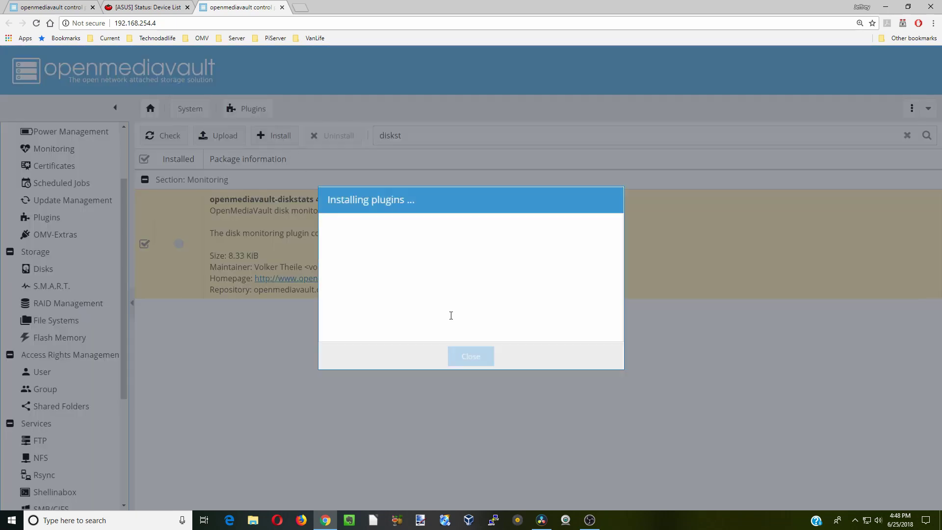
left_click(470, 356)
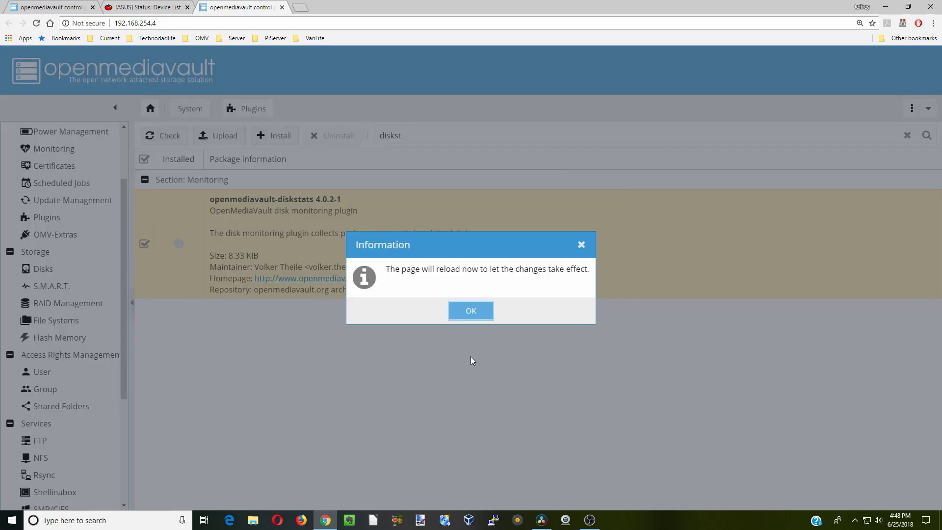
left_click(472, 313)
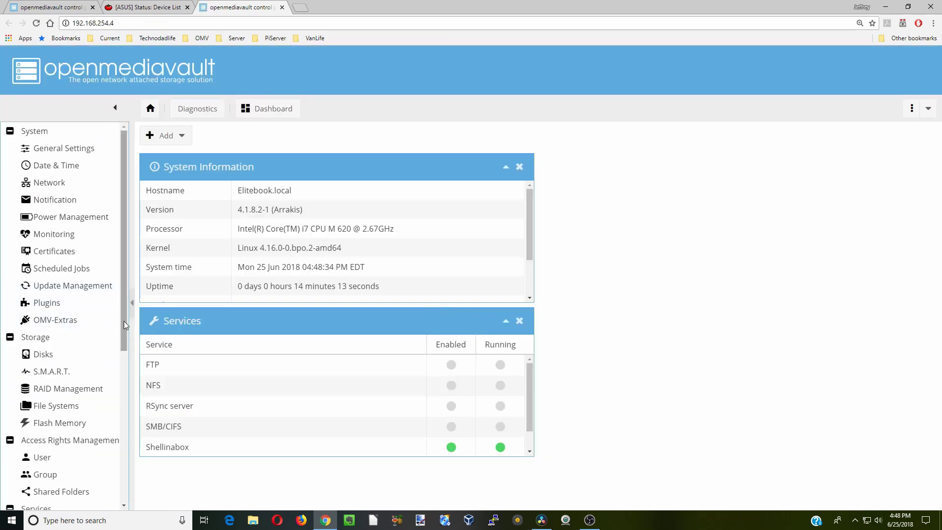
Reboot the server from the top-right menu and log back in as admin
left_click(926, 110)
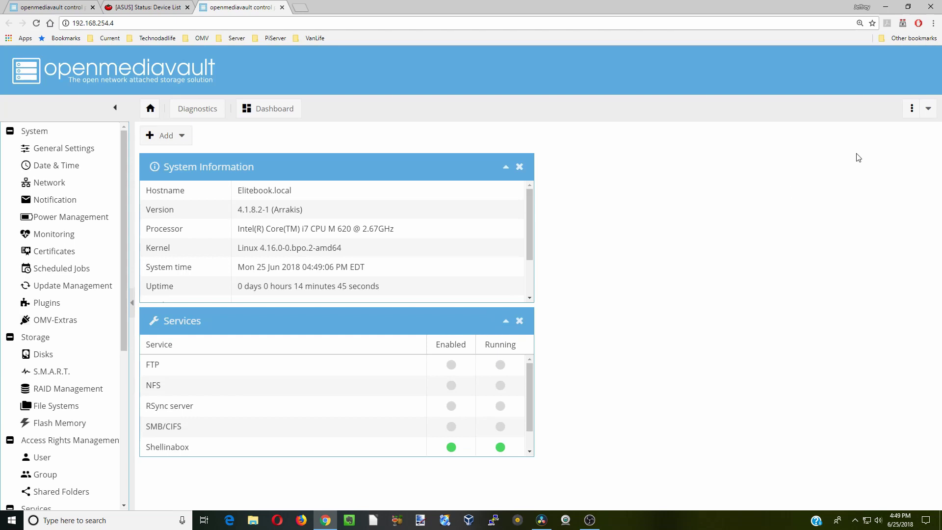
left_click(930, 118)
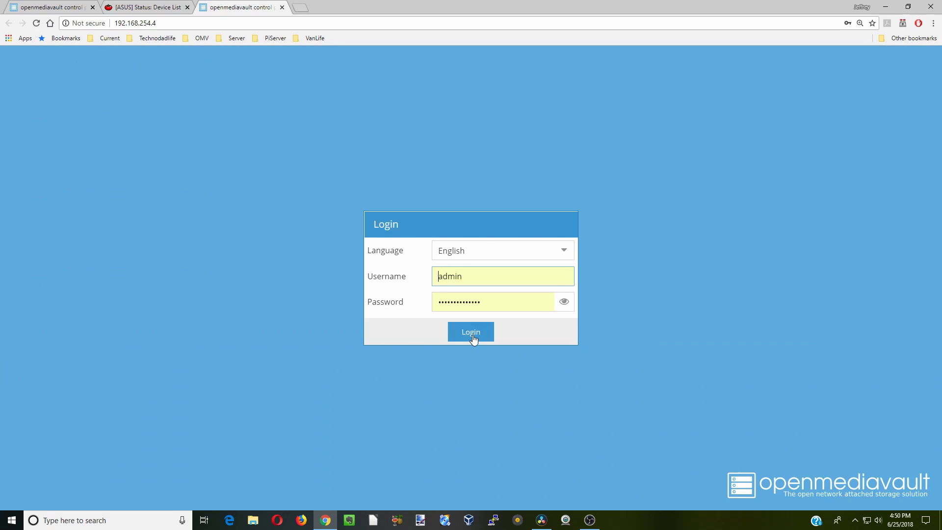
left_click(472, 333)
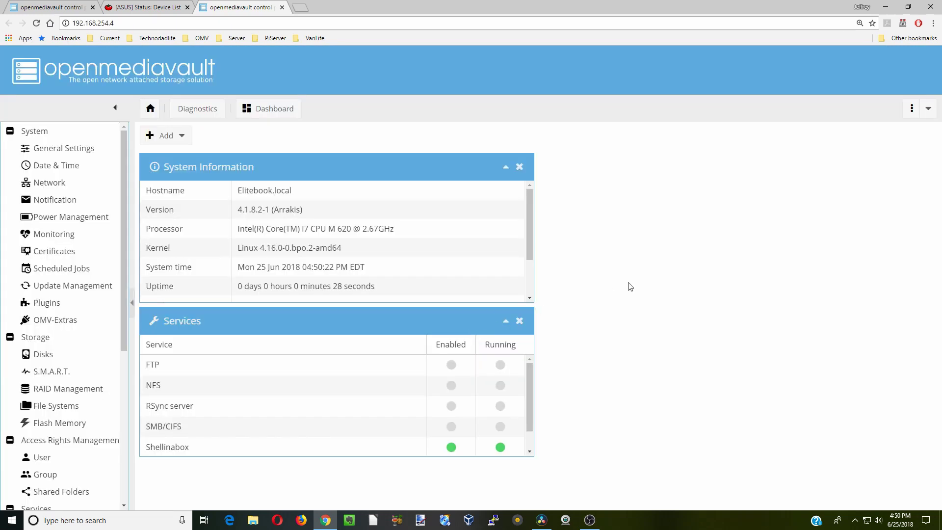